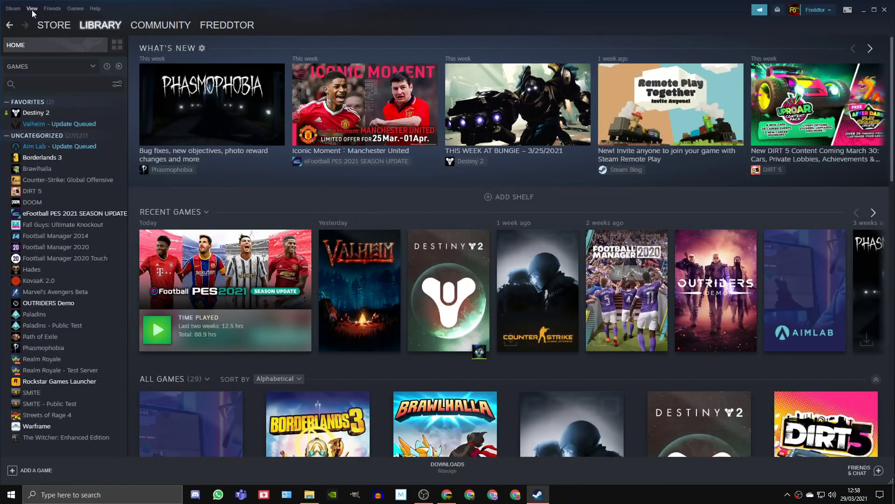
Open the In-Game page of Steam's settings to check whether the Steam Overlay is enabled
click(13, 9)
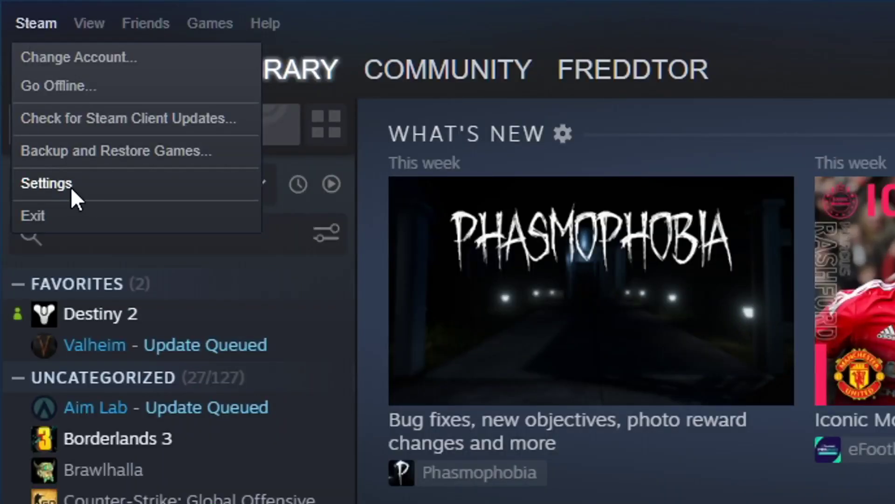
click(47, 183)
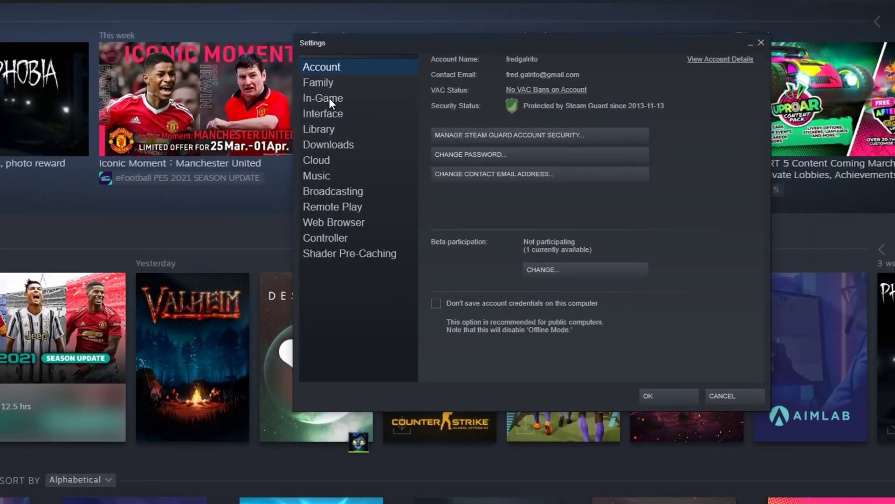
click(329, 98)
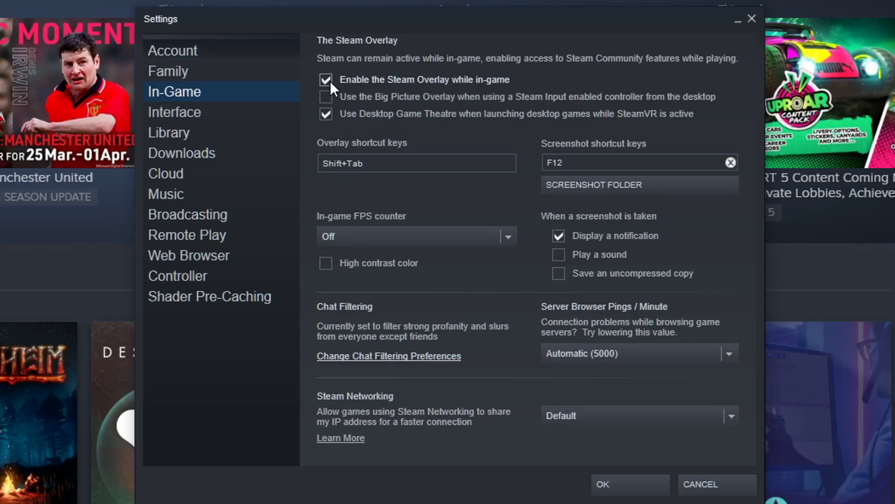
Switch to GeForce Experience and open its settings
click(332, 494)
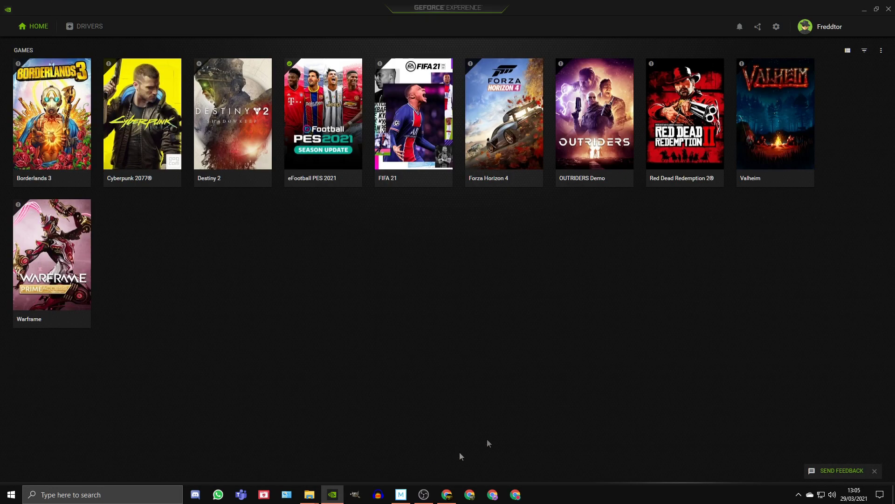
click(776, 27)
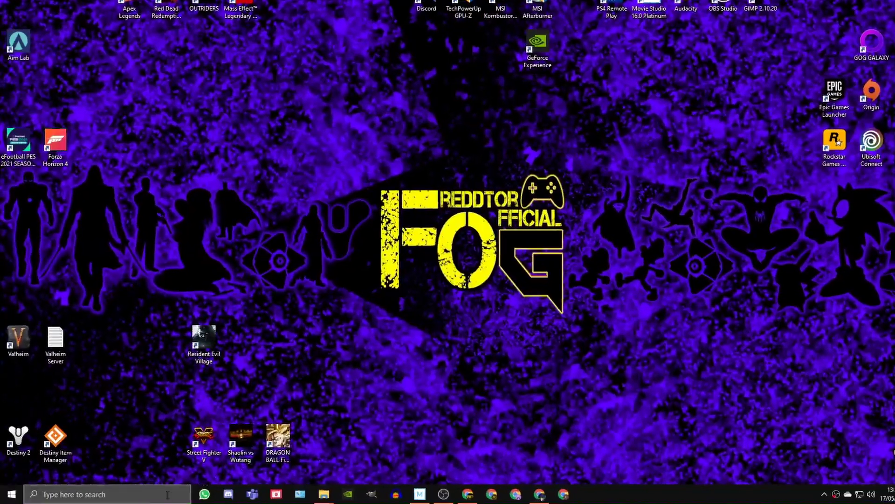
Search Windows for "game mo" and open the Game Mode settings to check the Game Mode switch
click(177, 494)
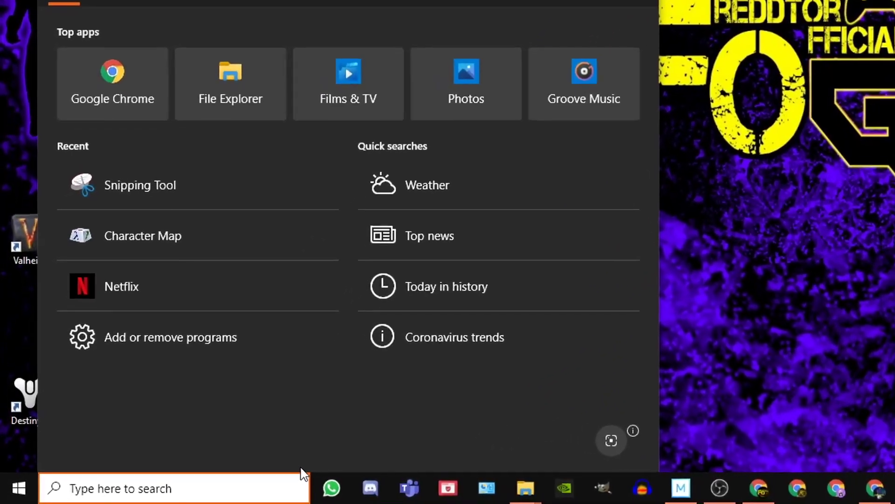
text(game mo)
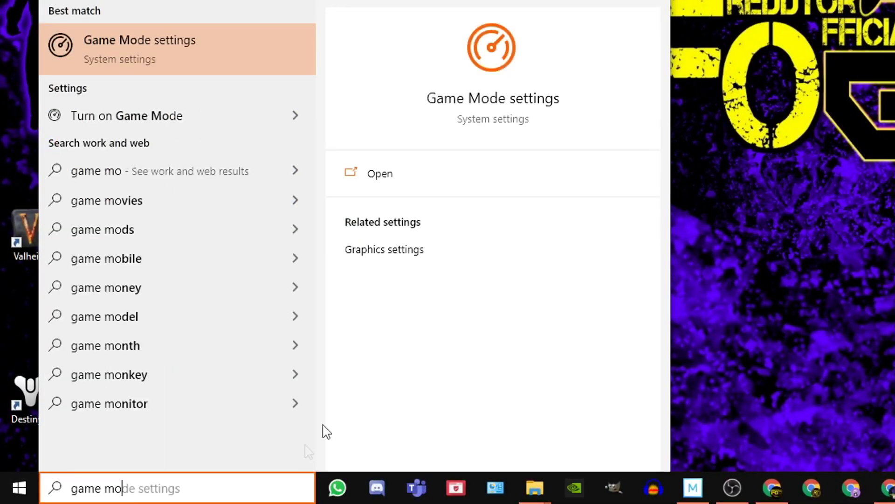
click(498, 94)
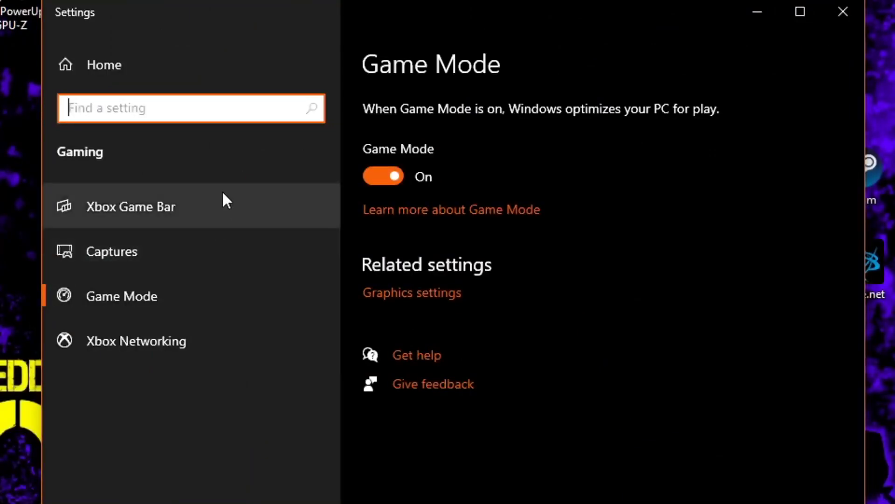
Check the Xbox Game Bar switch and the background and audio recording options under Captures
click(138, 206)
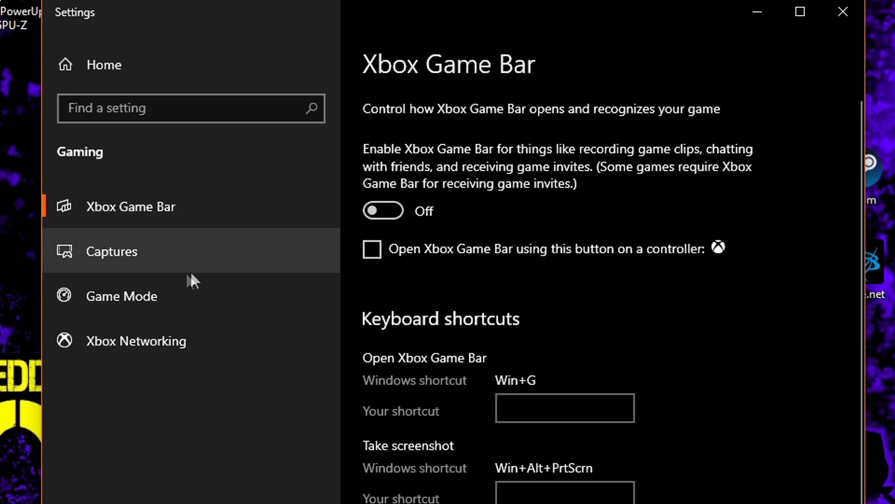
click(111, 248)
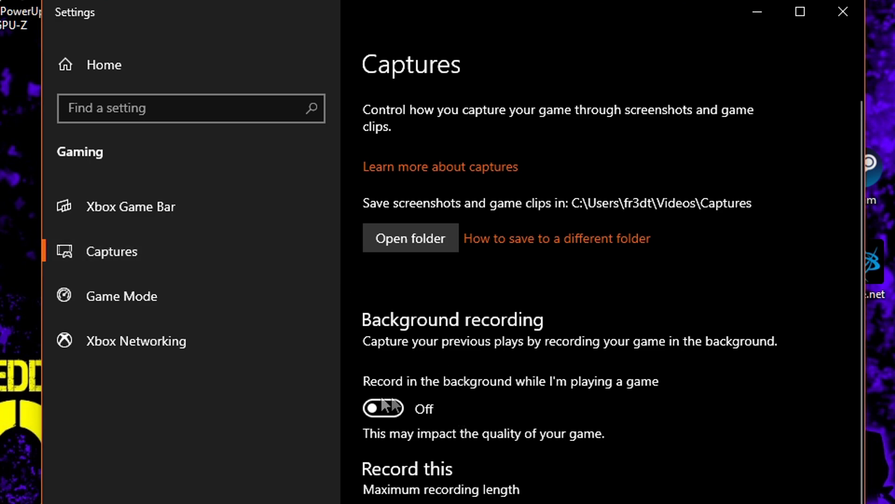
scroll(379, 397, down, 8)
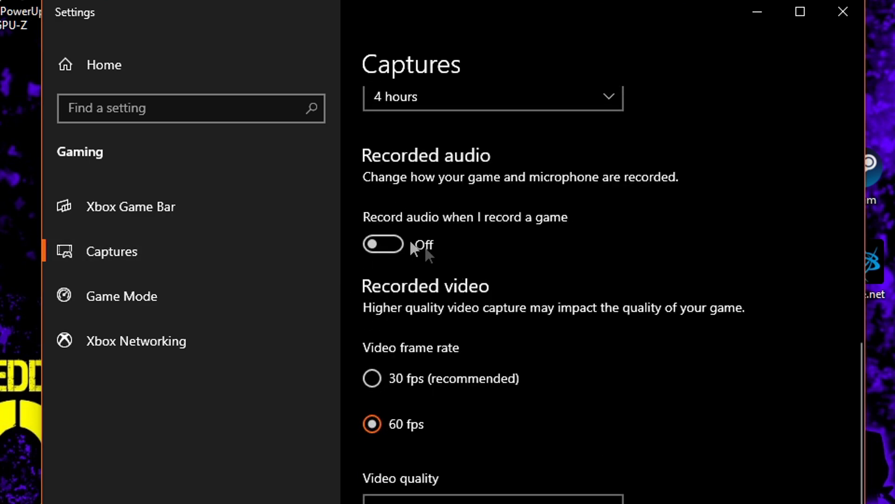
scroll(551, 313, up, 8)
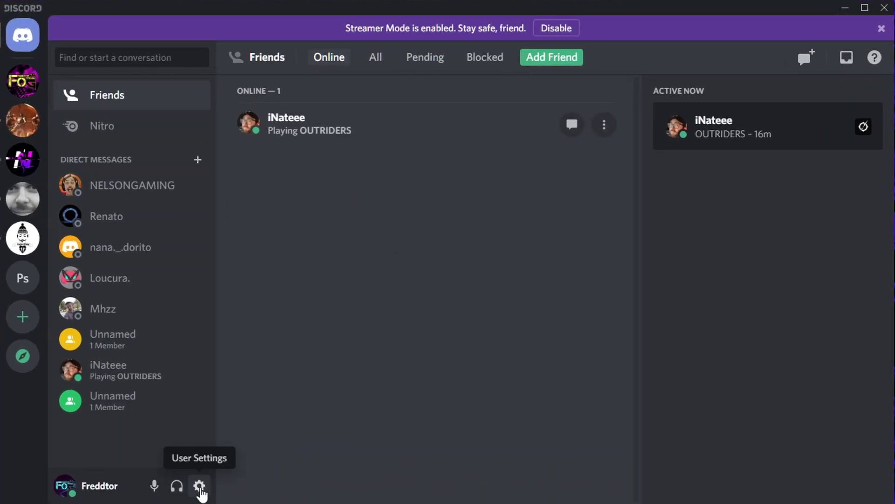
Switch to Discord and check its in-game Overlay setting, then the Advanced user settings
click(200, 486)
scroll(210, 371, down, 7)
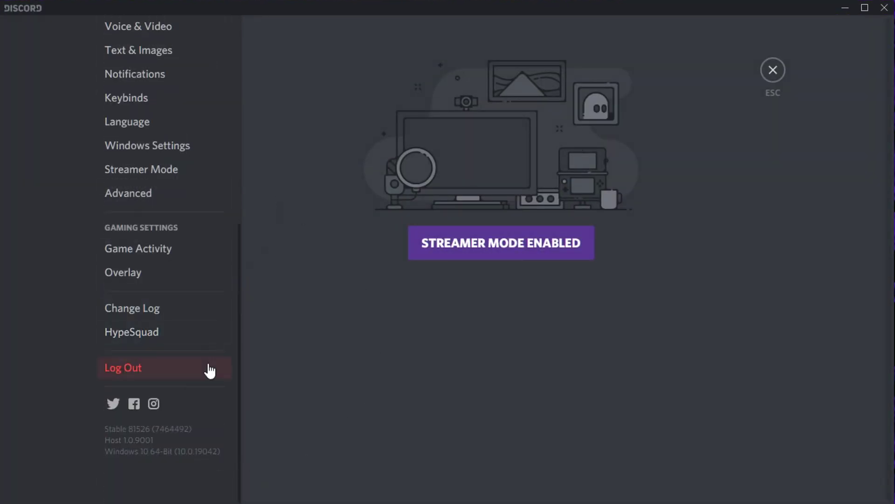
click(150, 275)
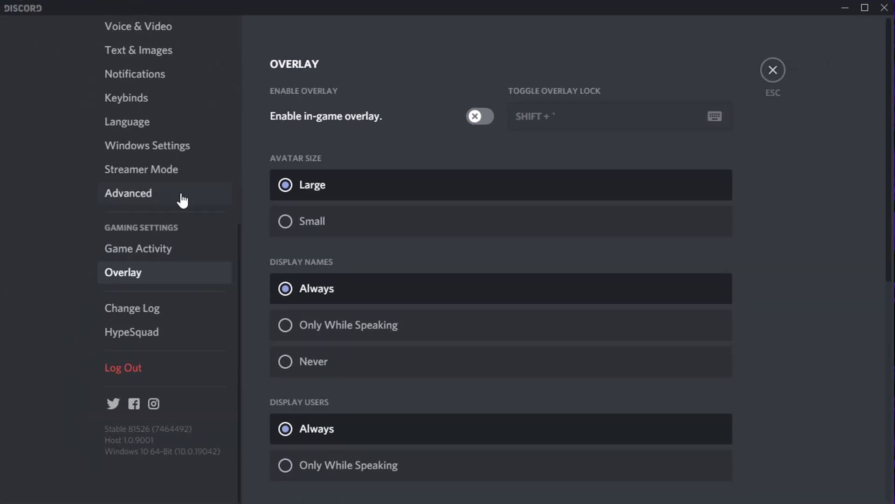
click(181, 196)
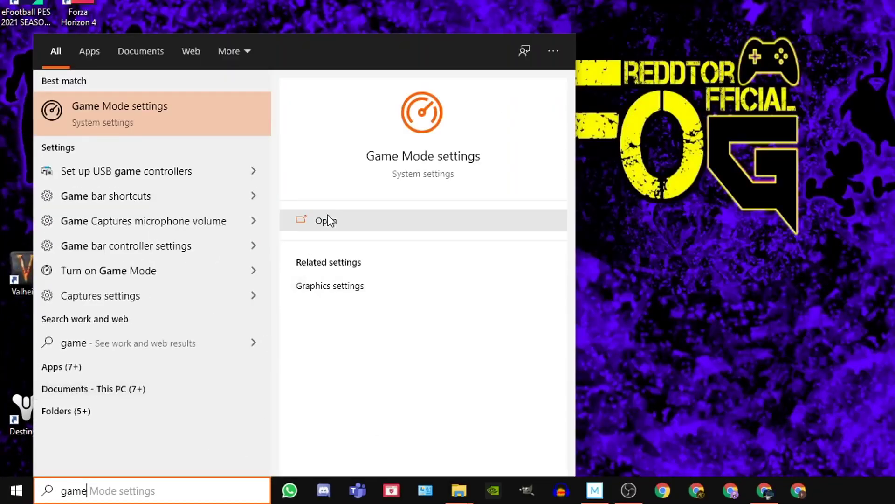
Open the Windows Game Mode settings and go to the related Graphics settings
click(416, 161)
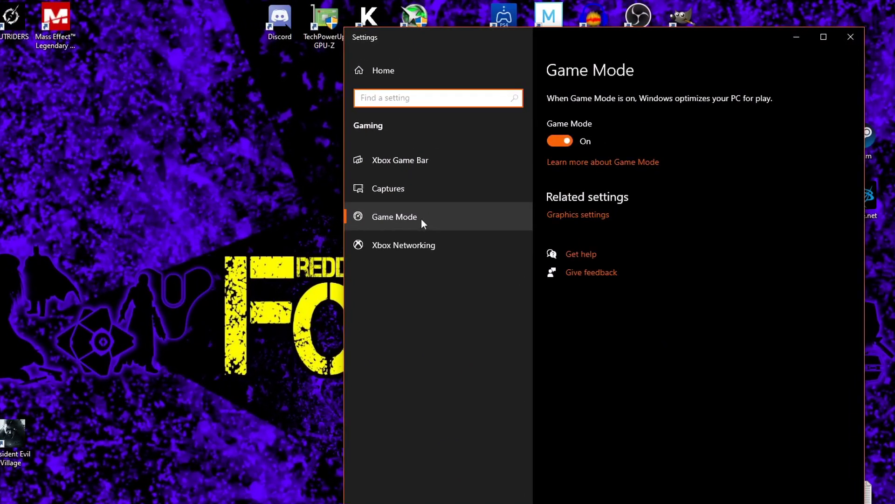
click(480, 196)
click(522, 158)
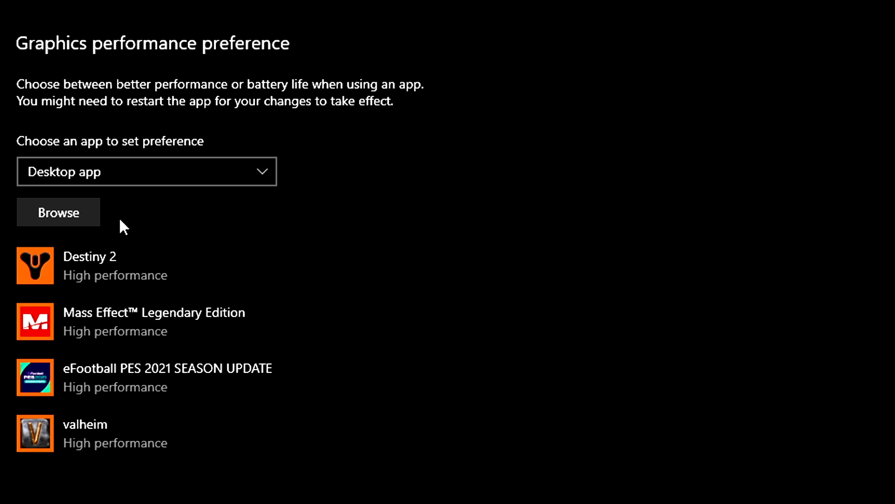
Add the GTA5 application from G:\Games\Rockstar\Grand Theft Auto V to the graphics performance preference list as a desktop app
click(49, 212)
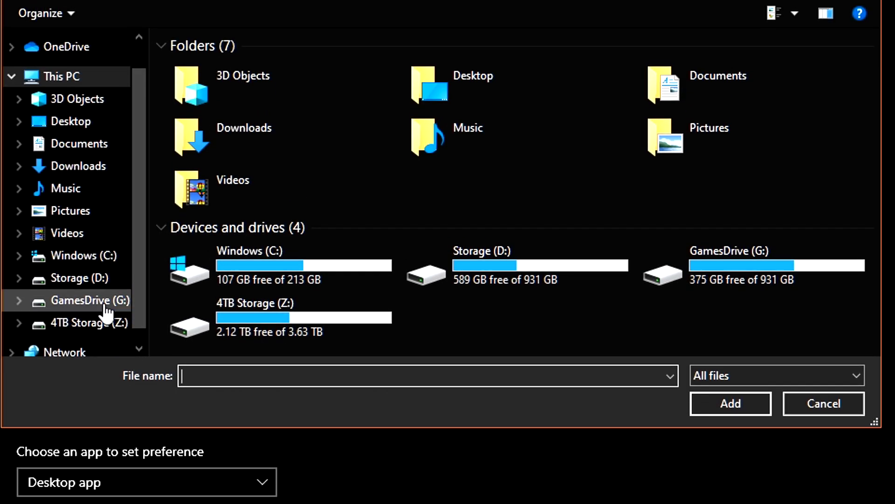
click(93, 157)
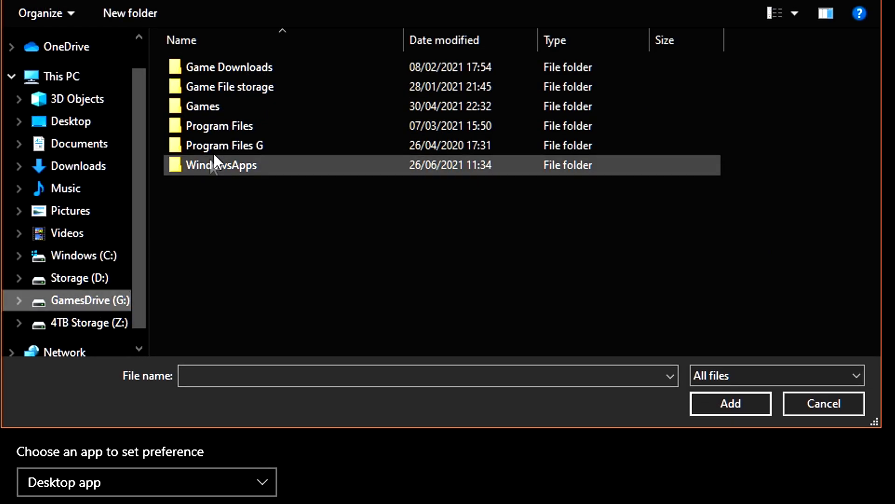
double_click(237, 103)
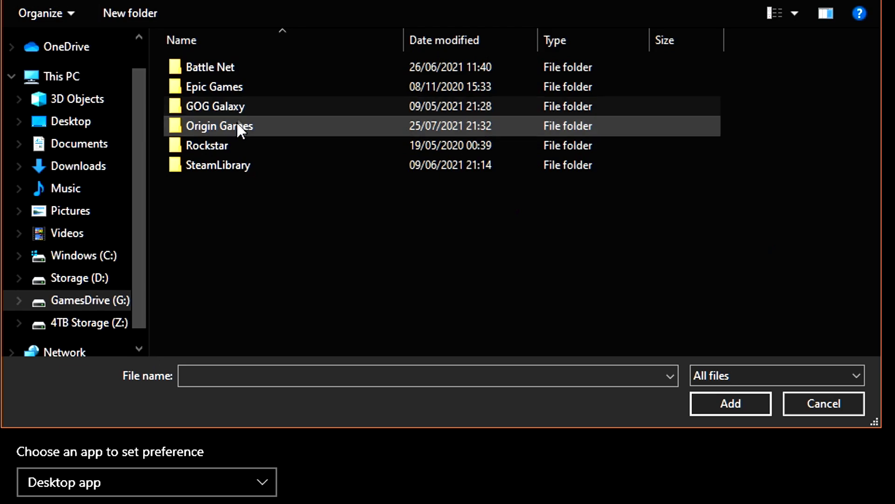
double_click(199, 145)
double_click(228, 66)
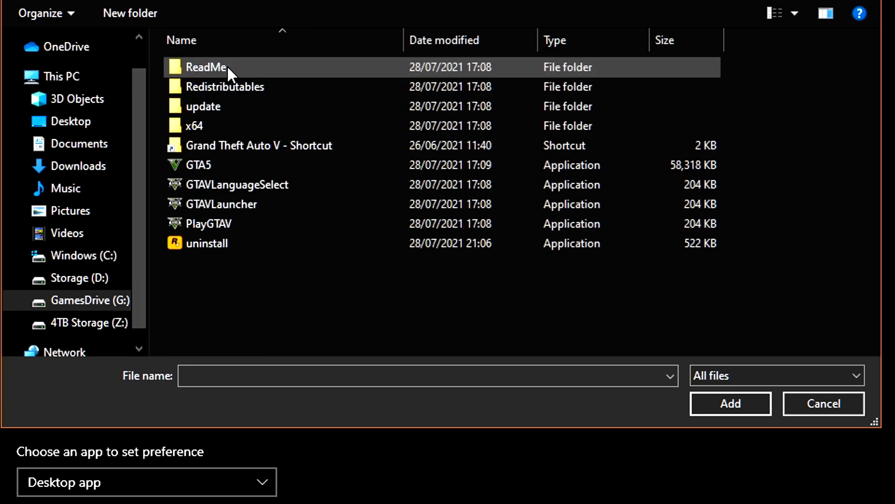
click(225, 164)
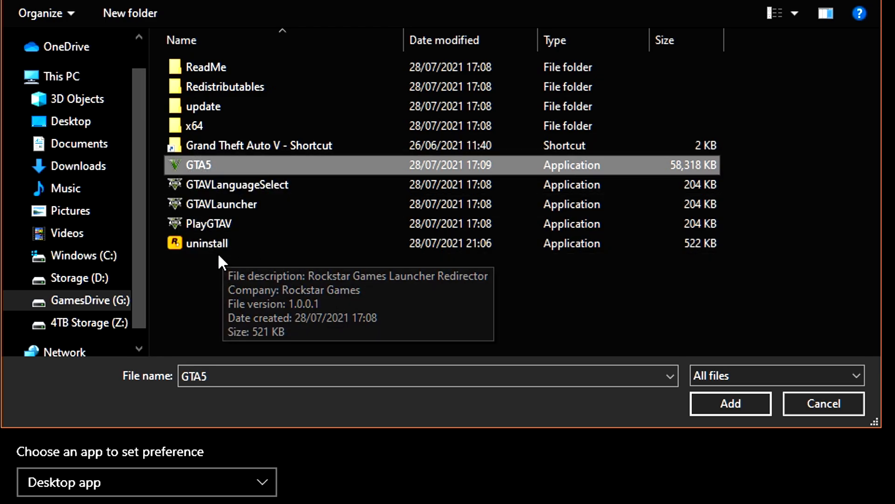
click(751, 405)
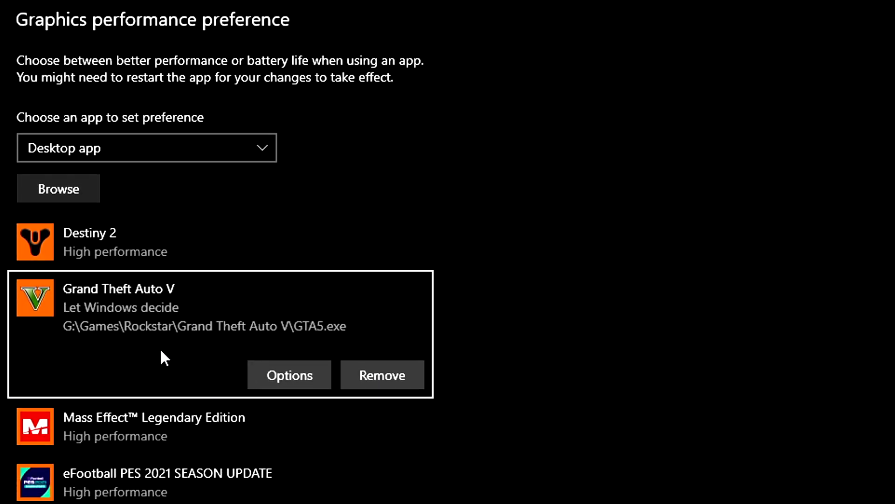
Choose High performance as the graphics preference for Grand Theft Auto V
click(286, 379)
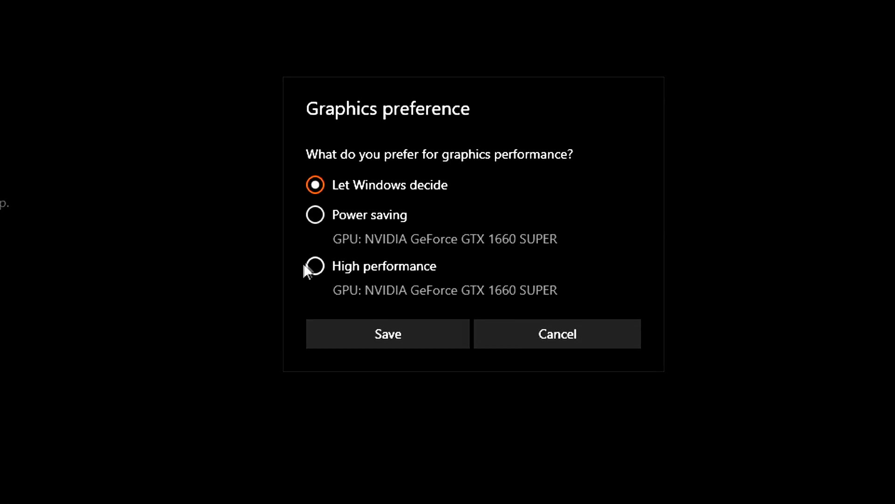
click(316, 266)
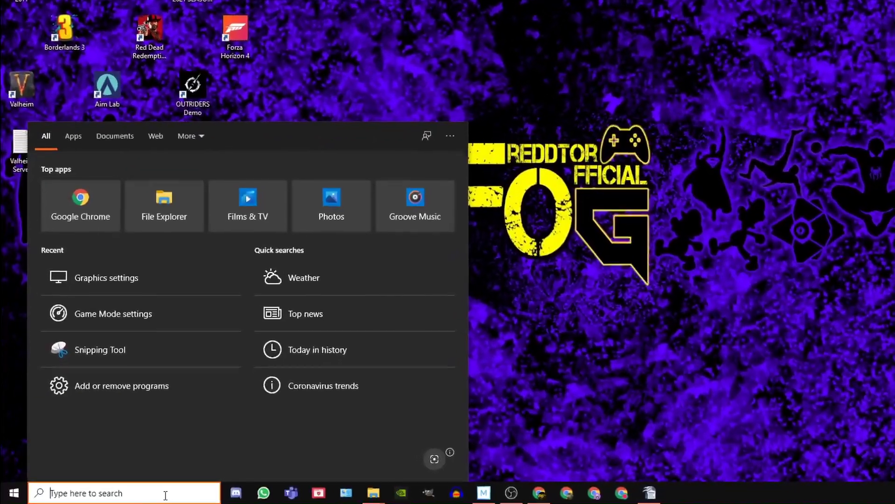
Search Windows for "power plan", open Edit power plan, and go up to Power Options
text(power plan)
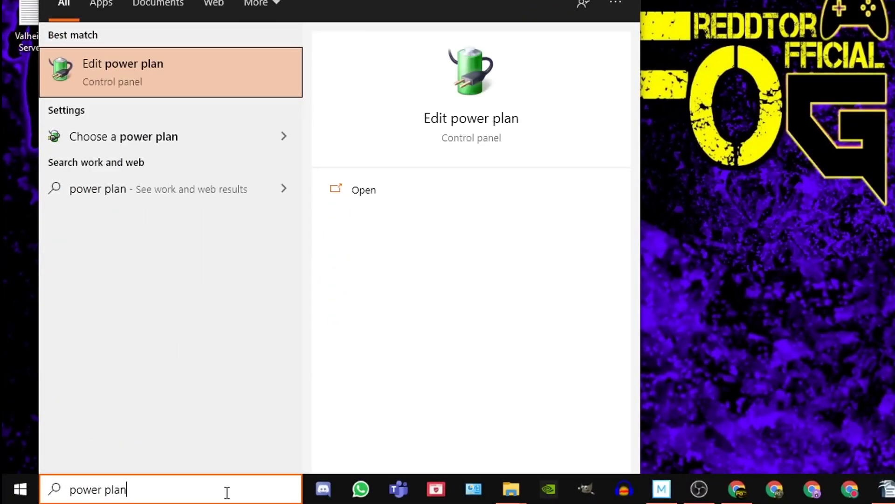
click(463, 124)
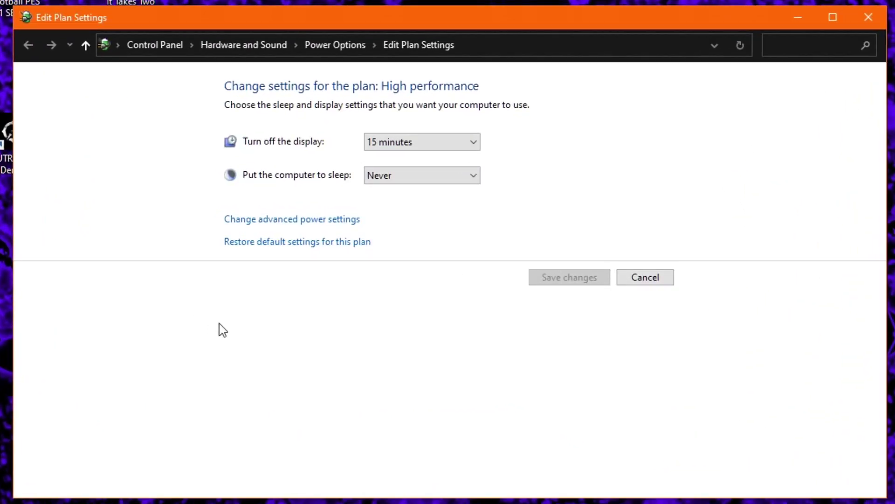
click(336, 47)
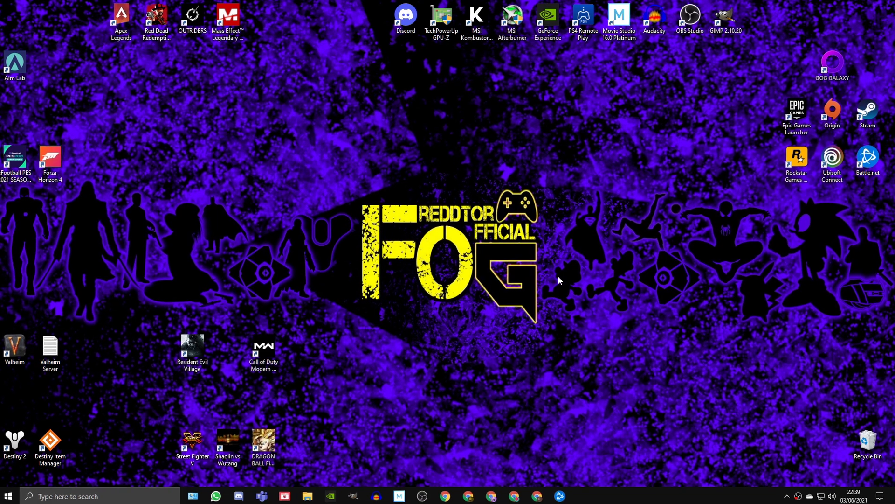
key(super+p)
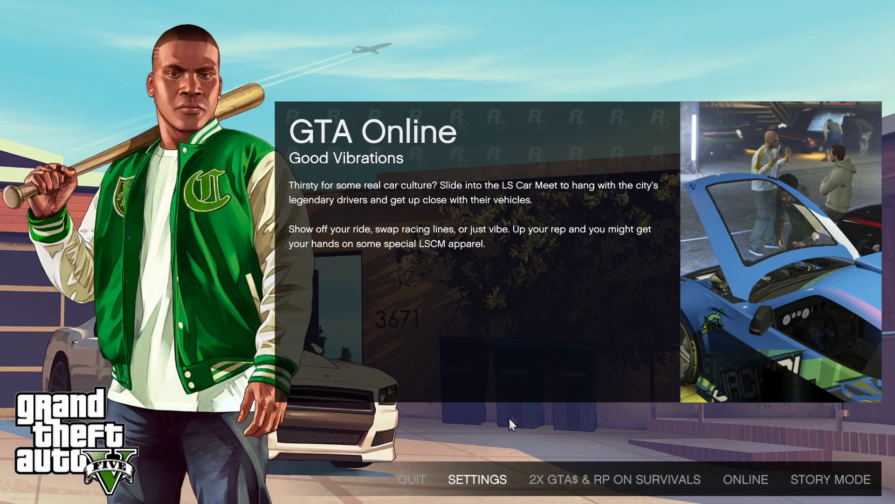
Open the settings of Grand Theft Auto V and review its Graphics and Advanced Graphics pages
click(481, 480)
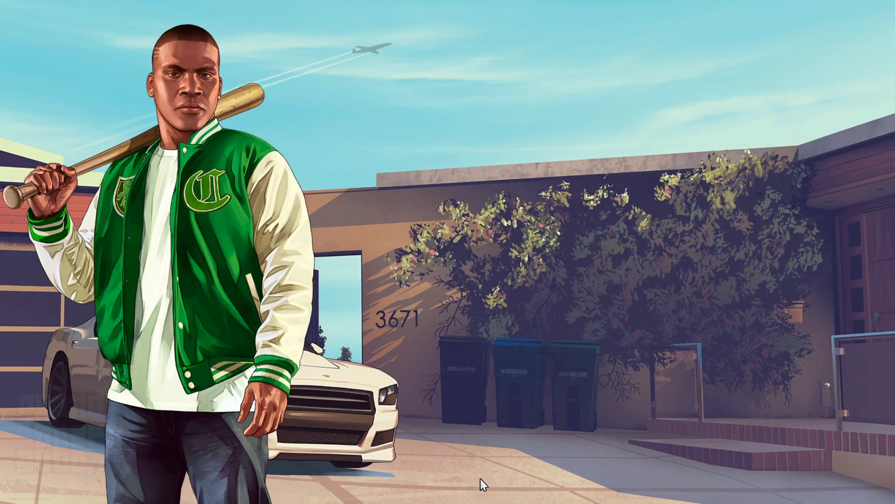
click(226, 240)
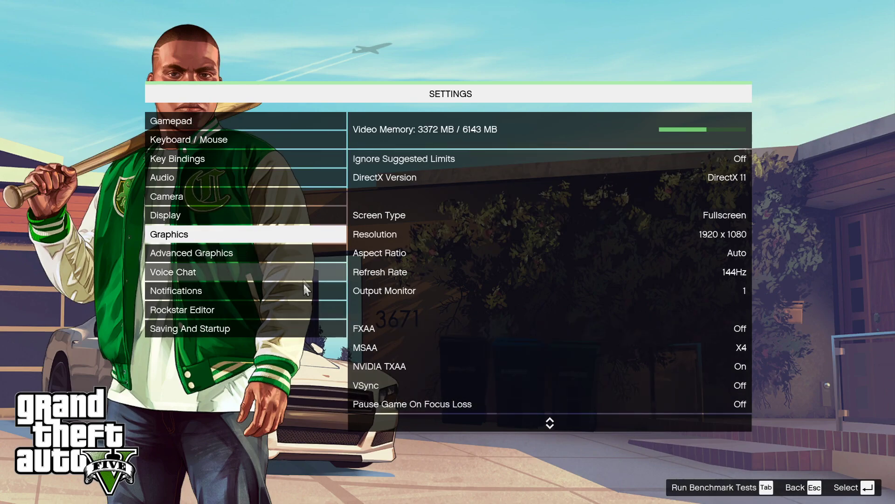
click(312, 252)
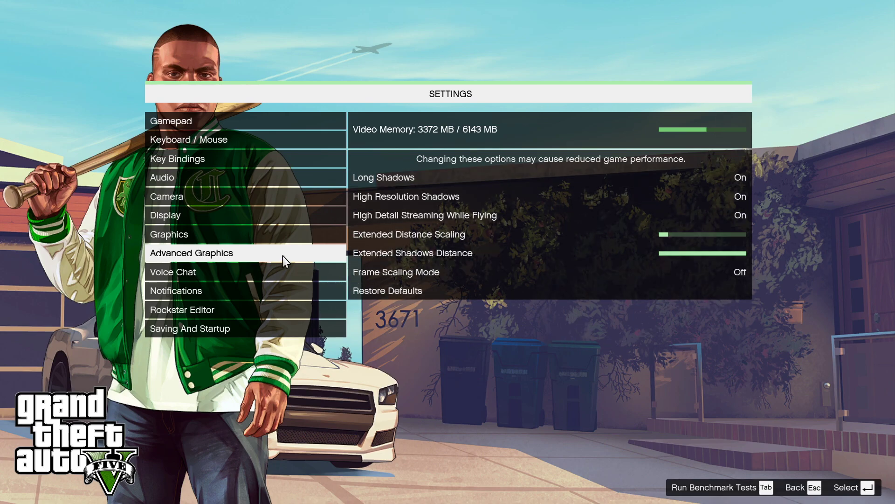
Set MSAA to X2 on the Graphics page and check the NVIDIA TXAA and VSync options
click(219, 237)
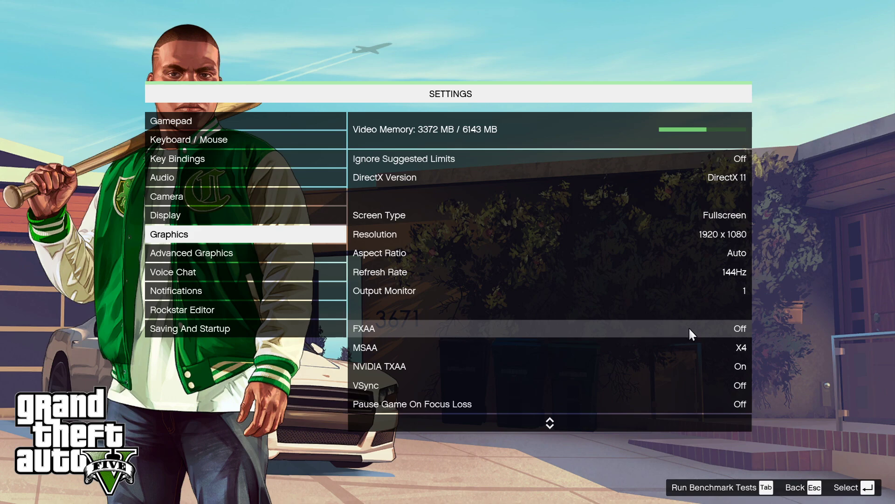
click(718, 350)
click(724, 347)
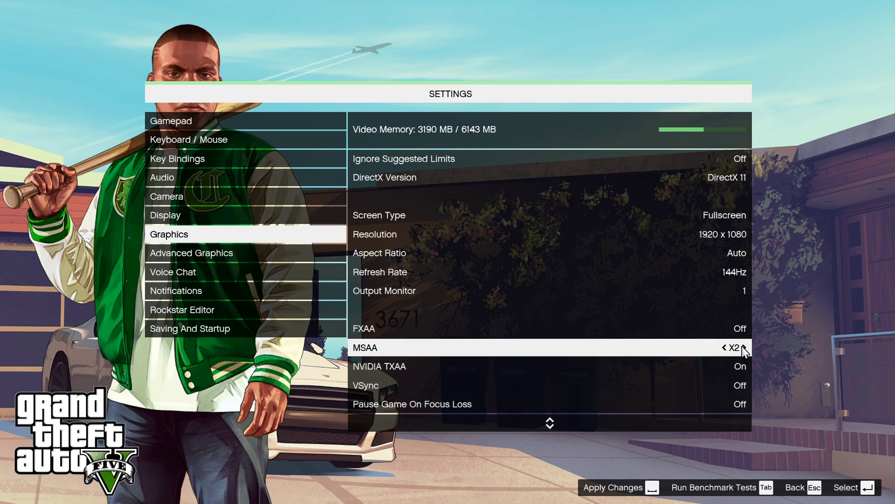
click(738, 370)
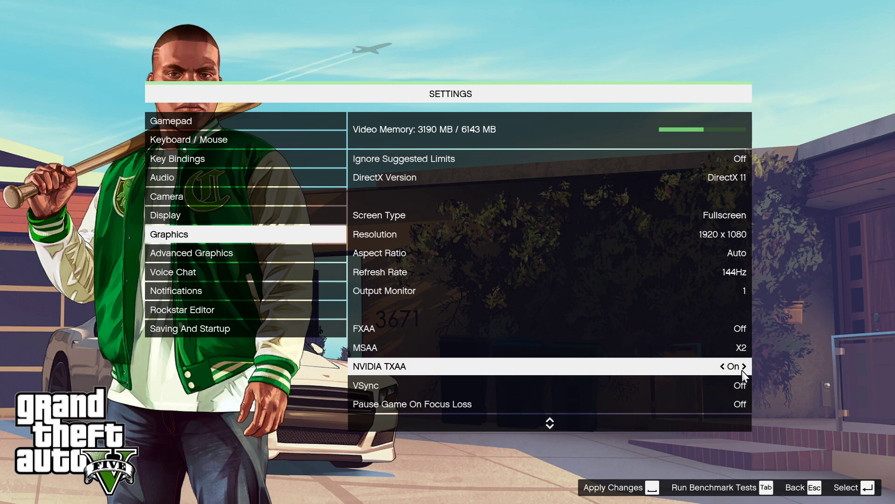
click(718, 385)
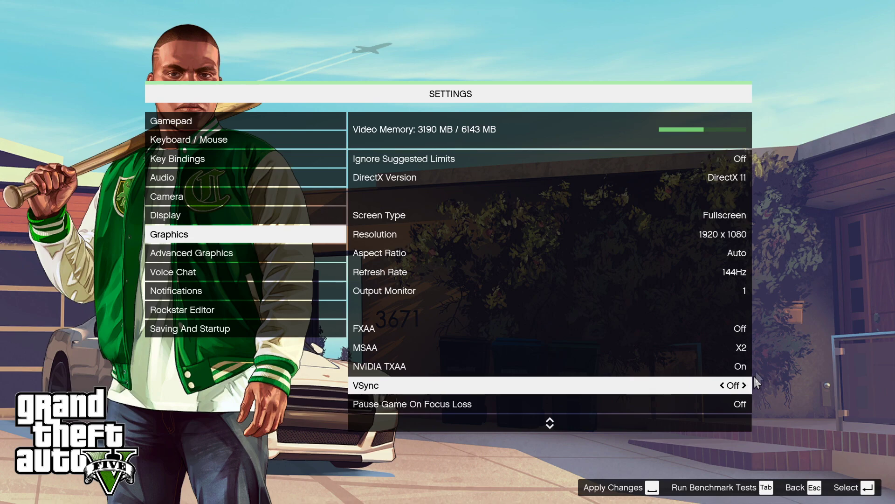
Try a refresh rate of 60Hz and return it to 144Hz
click(711, 275)
click(711, 274)
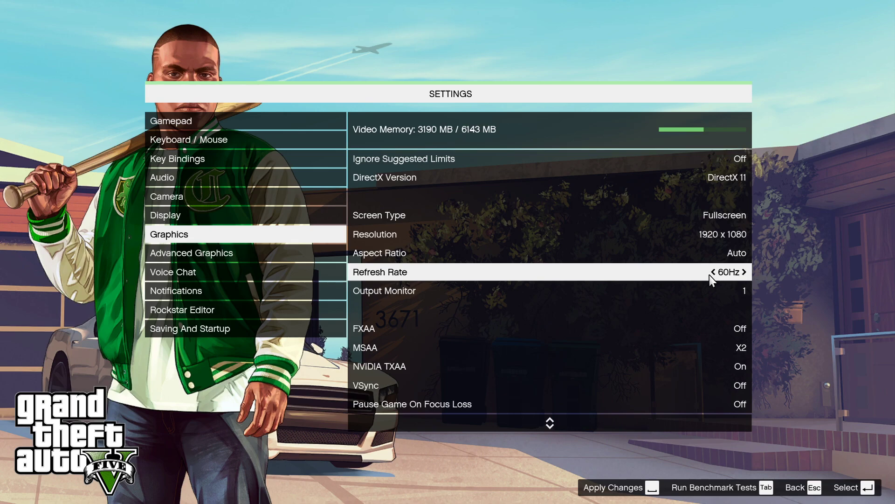
click(745, 273)
click(745, 274)
Look through the population, distance scaling and quality options further down the Graphics page
click(549, 415)
click(548, 420)
click(548, 421)
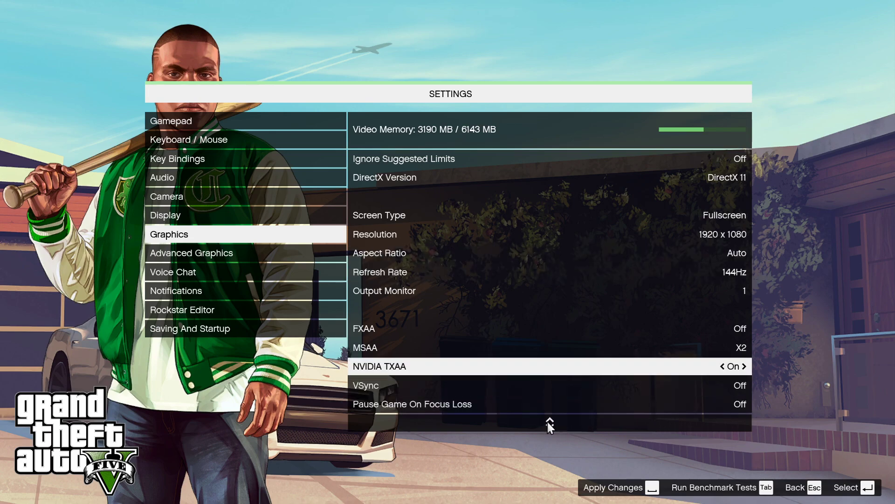
click(548, 426)
click(549, 426)
click(548, 426)
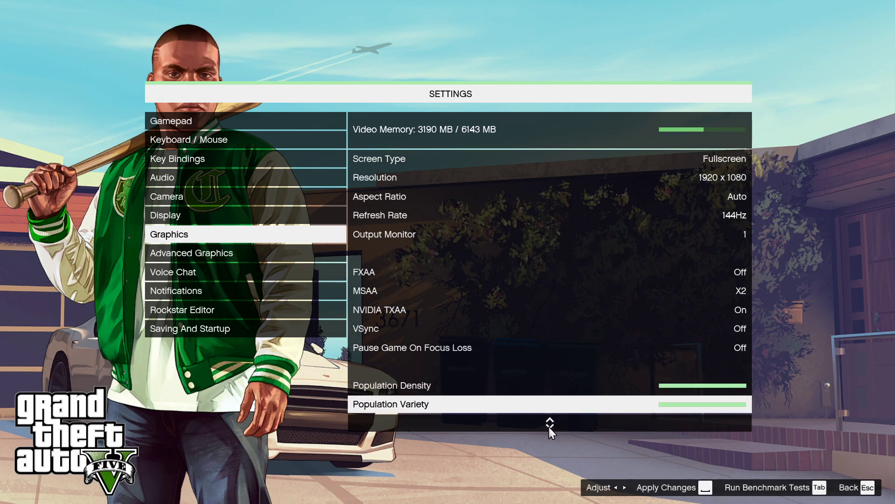
click(549, 426)
click(549, 426)
click(549, 426)
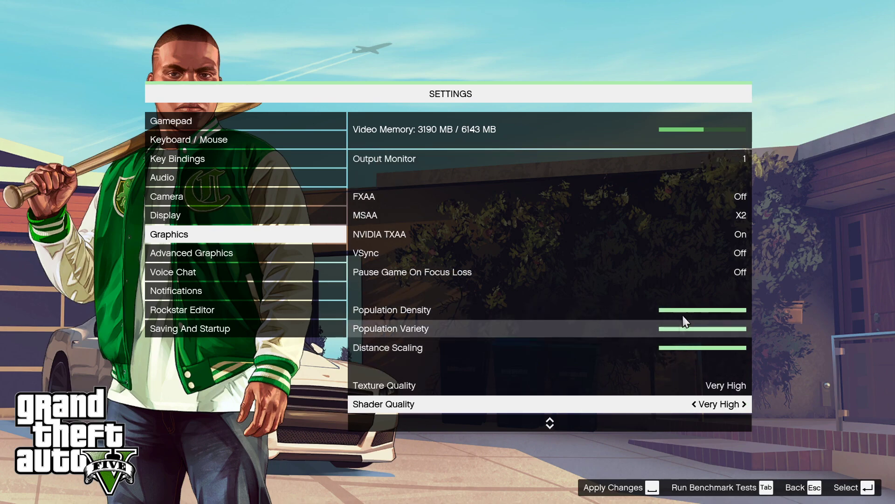
click(550, 424)
click(550, 424)
click(550, 424)
click(550, 424)
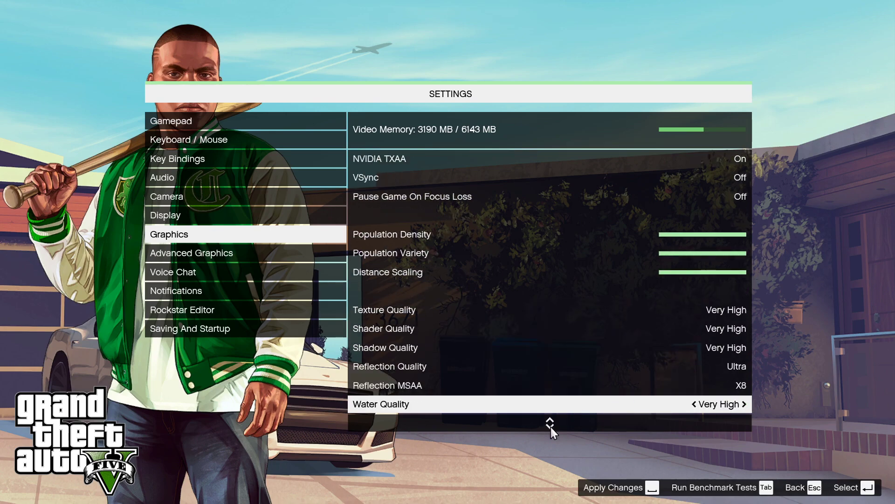
click(551, 428)
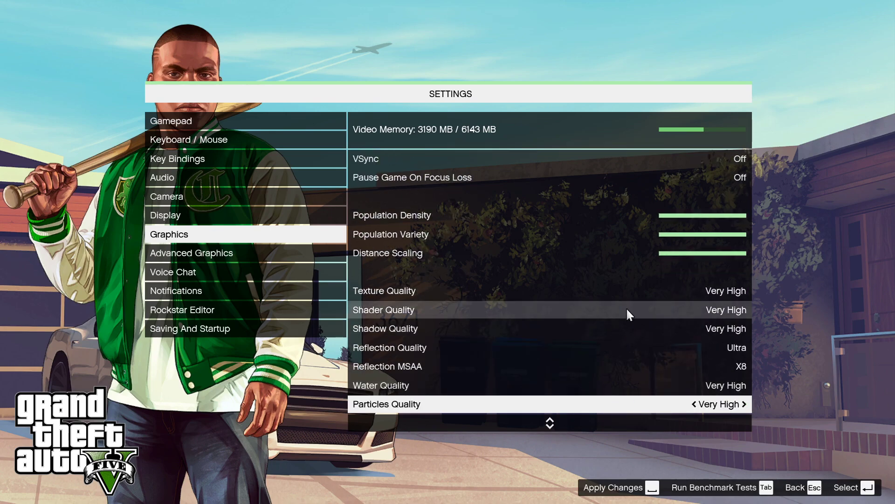
Try lower levels of Texture Quality and Shader Quality, returning both to Very High
click(694, 293)
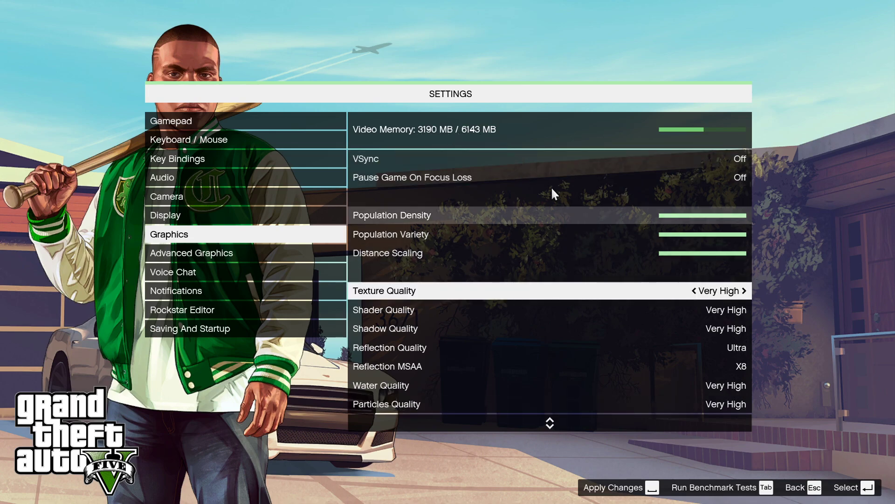
click(694, 290)
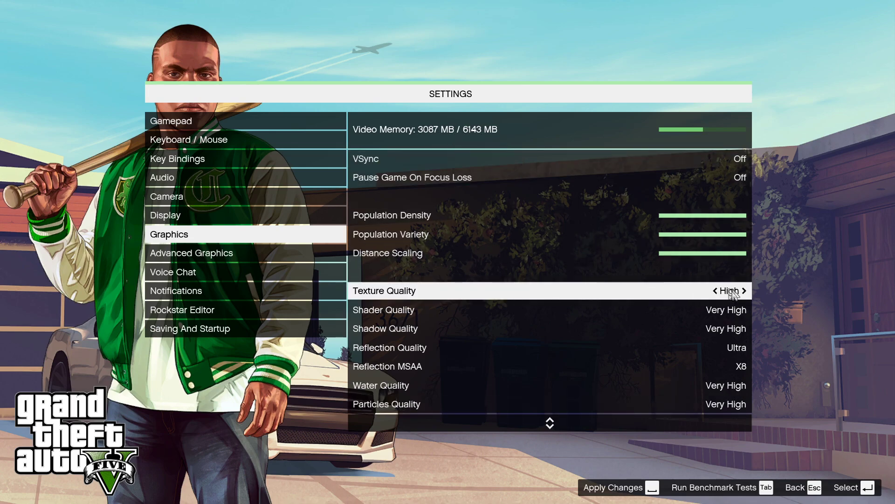
click(744, 290)
click(489, 311)
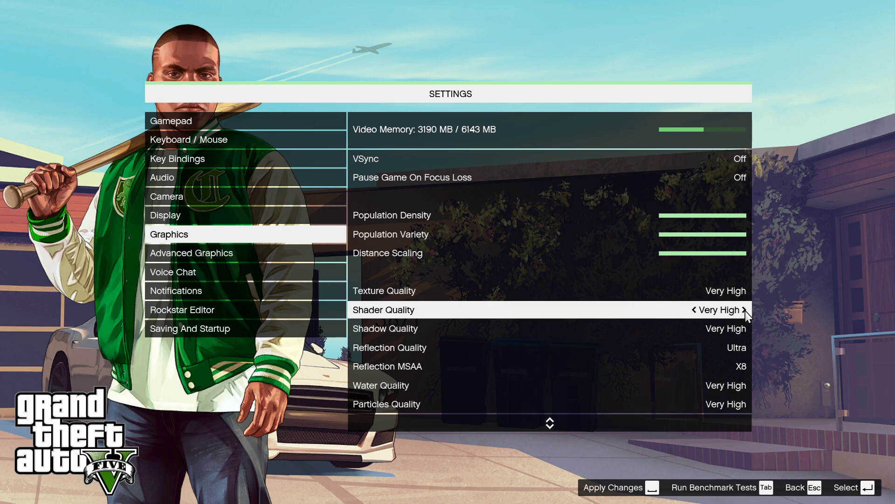
click(694, 310)
click(696, 310)
click(745, 311)
click(744, 310)
Set Shadow Quality to Normal
click(714, 330)
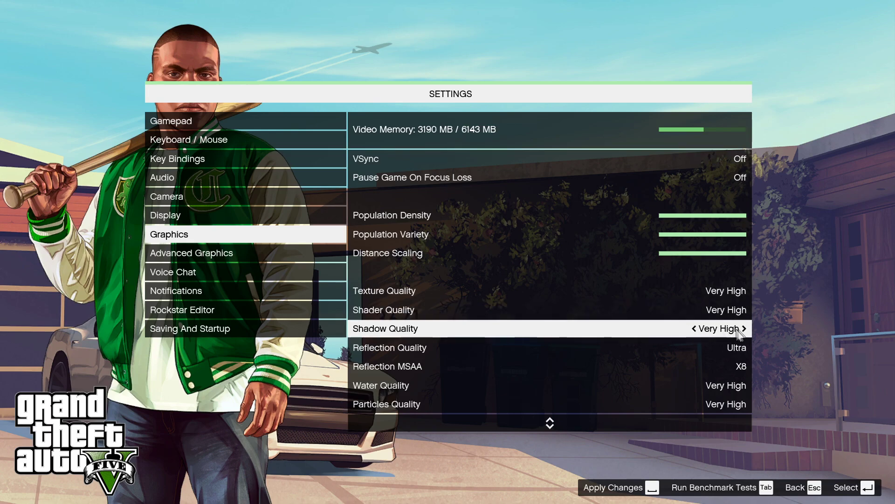
click(694, 329)
click(694, 330)
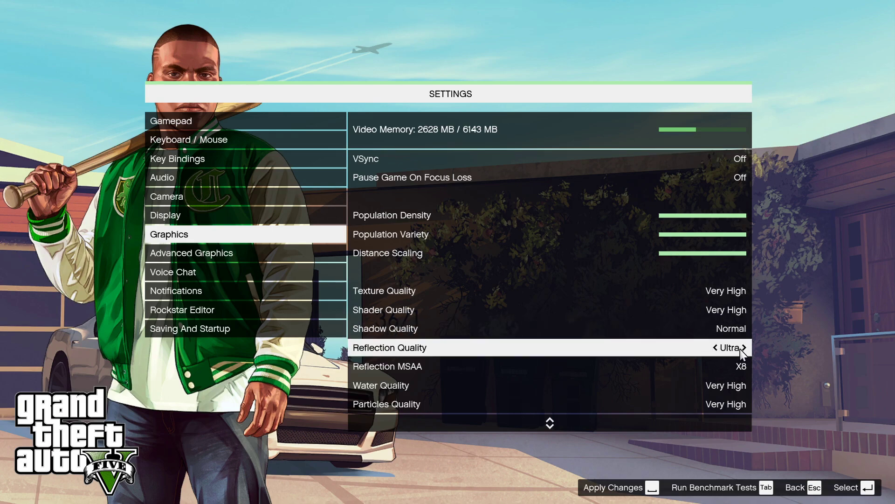
Try lower levels of Reflection Quality and return it to Ultra
click(715, 349)
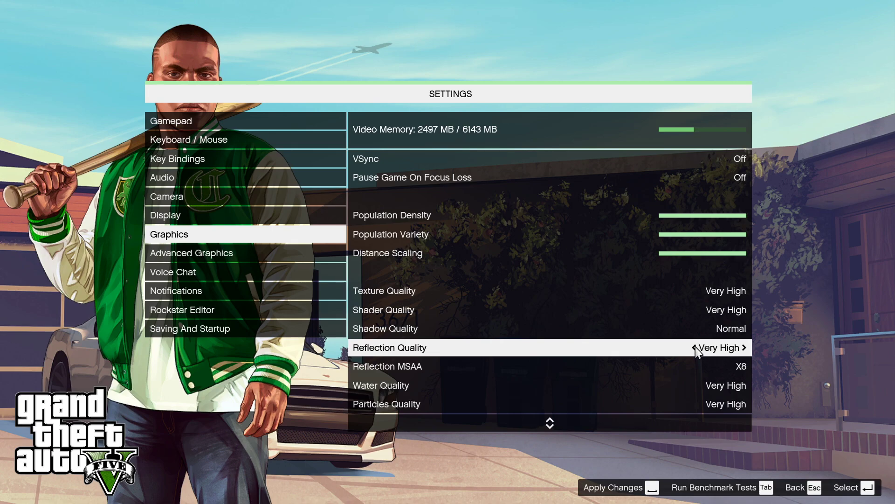
click(696, 348)
click(745, 348)
click(745, 348)
Set Reflection MSAA to X2 and Water Quality to High
click(724, 367)
click(724, 367)
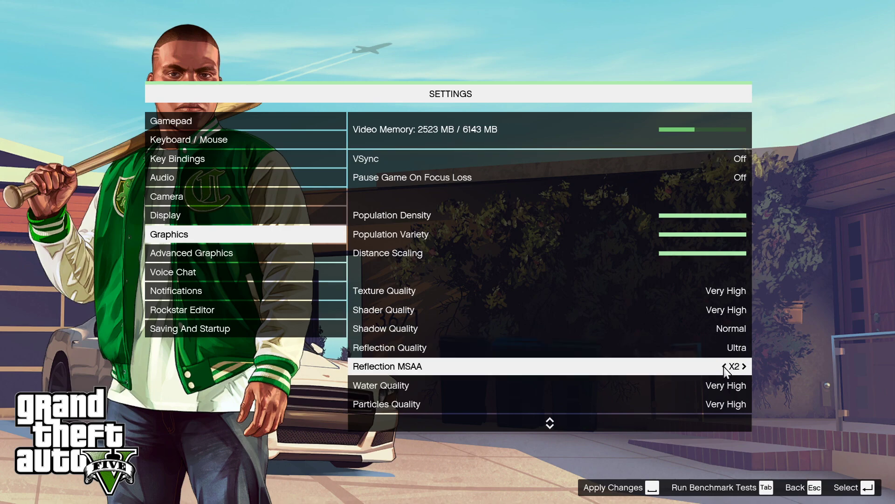
click(700, 386)
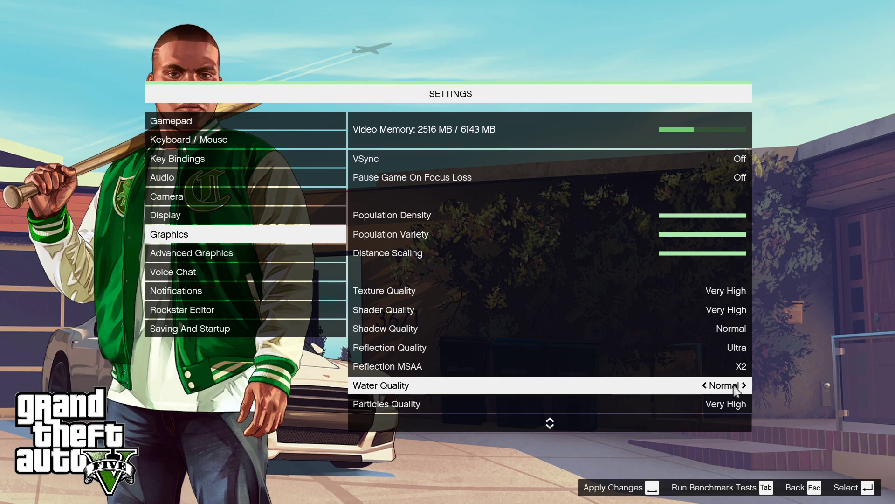
click(698, 387)
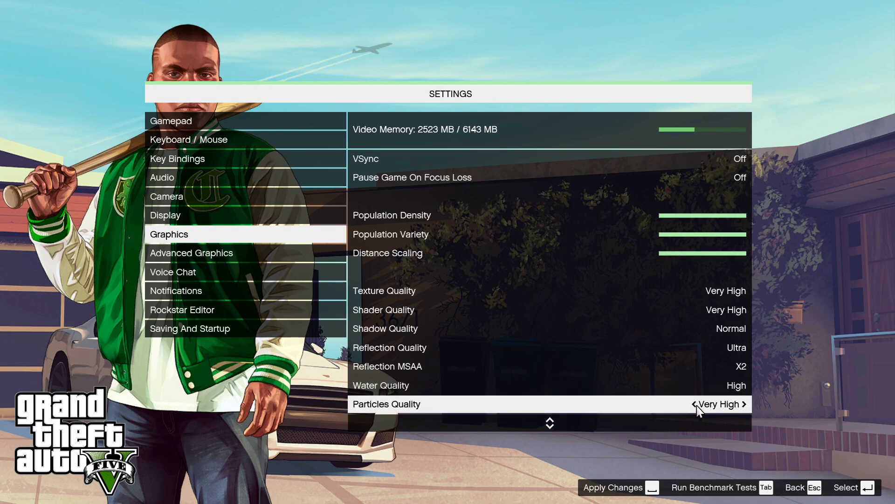
Set Particles Quality to High and Grass Quality to Normal
scroll(550, 424, down, 4)
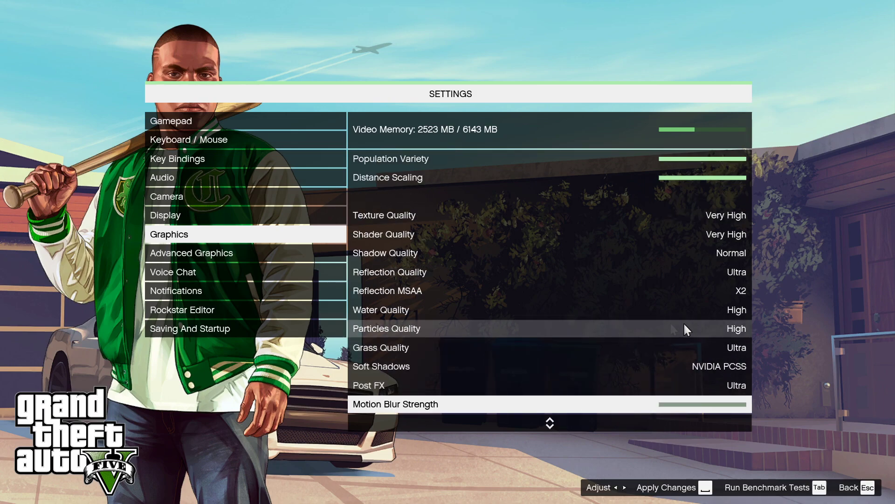
click(714, 348)
click(695, 349)
click(714, 348)
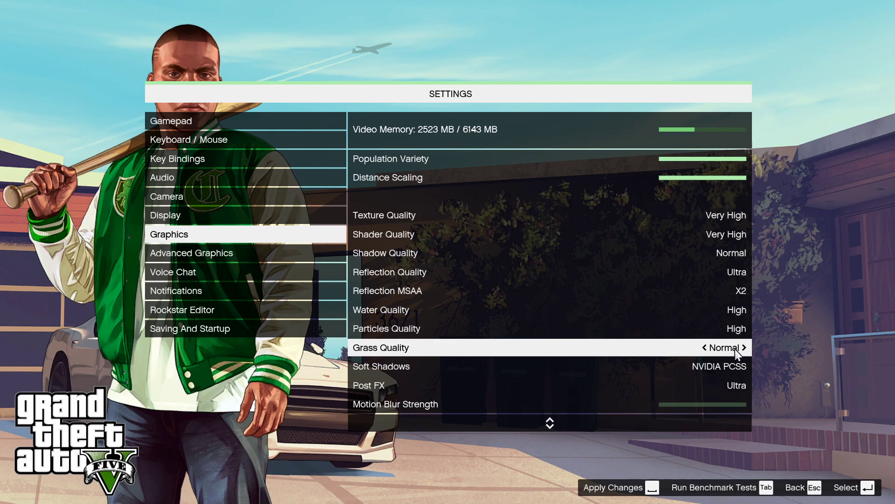
Set the Post FX level to Normal
click(742, 385)
click(714, 385)
click(711, 385)
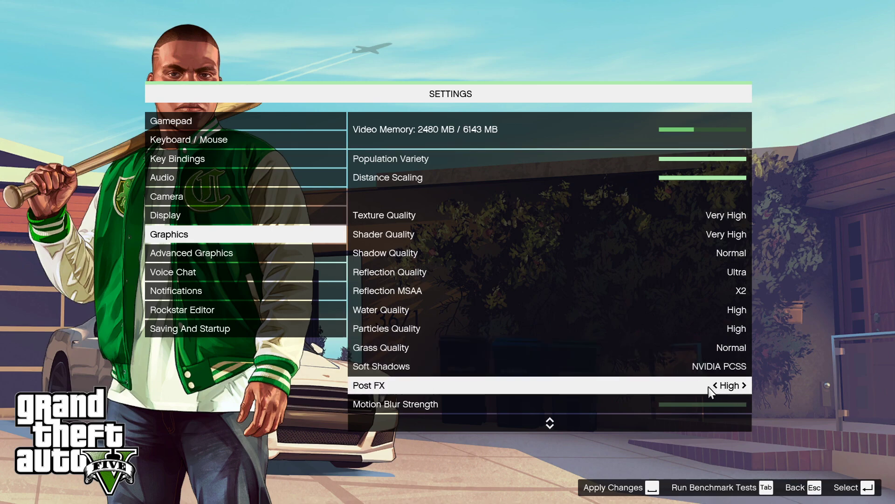
click(709, 385)
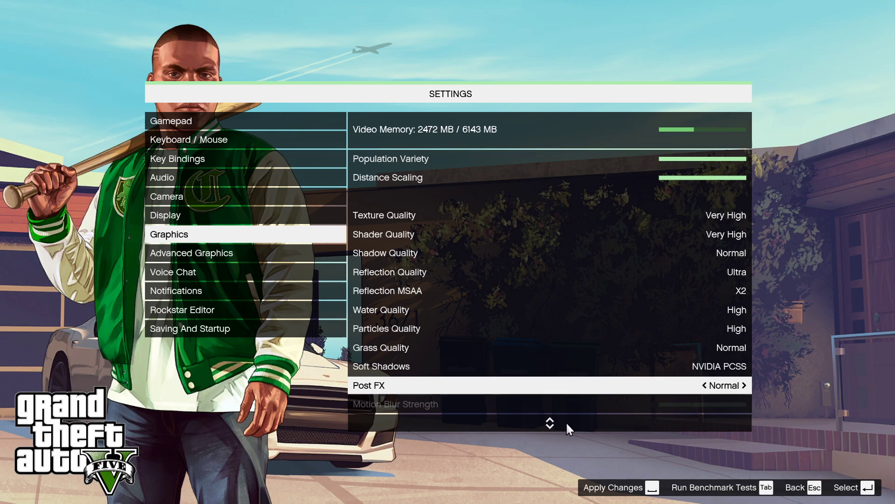
Set Anisotropic Filtering to X4
scroll(549, 424, down, 3)
scroll(549, 423, down, 2)
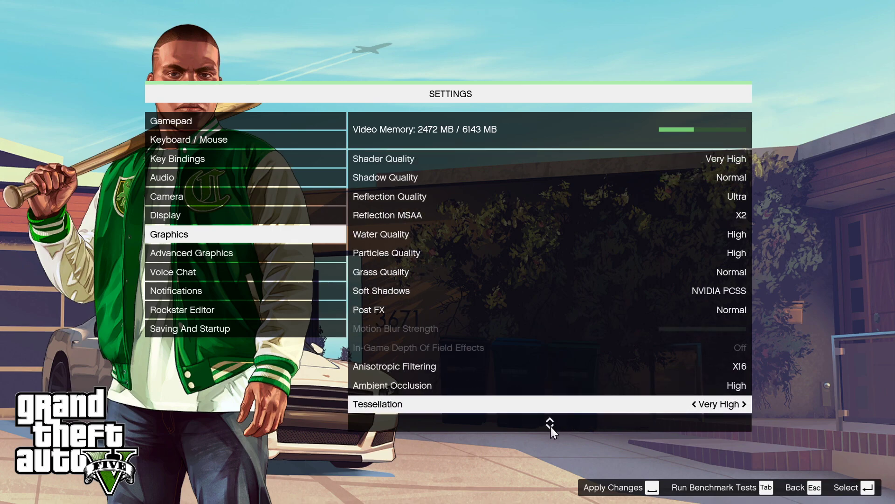
click(730, 370)
click(722, 367)
click(721, 366)
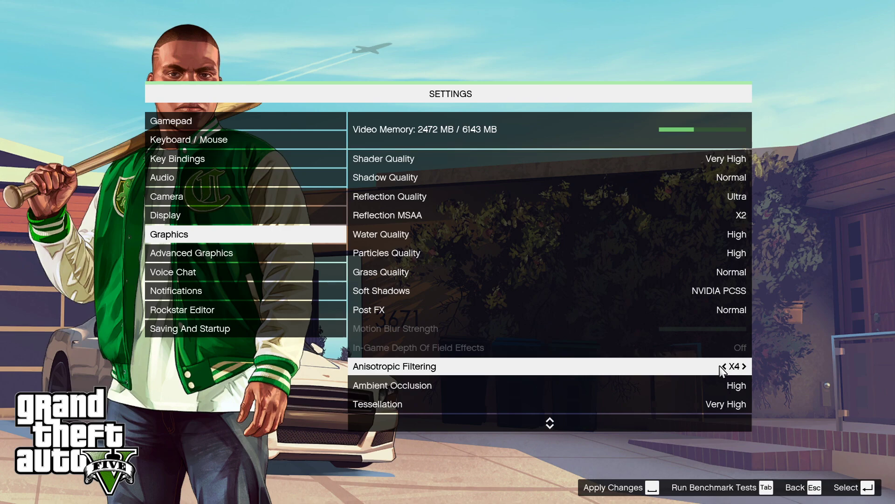
Set Ambient Occlusion to Normal and Tessellation to High
click(738, 388)
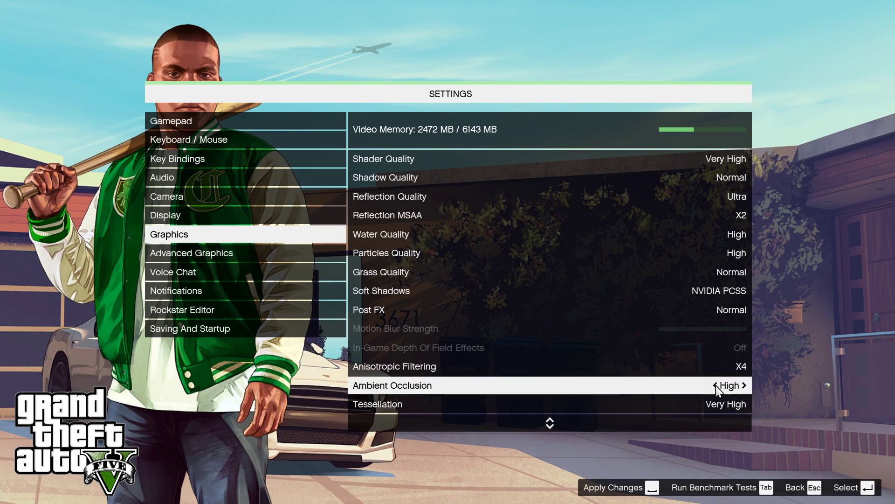
click(720, 385)
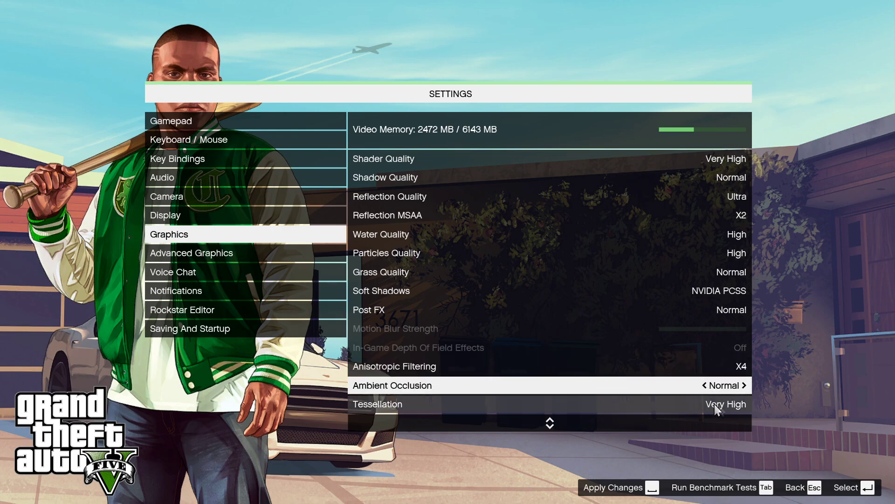
click(724, 404)
click(695, 405)
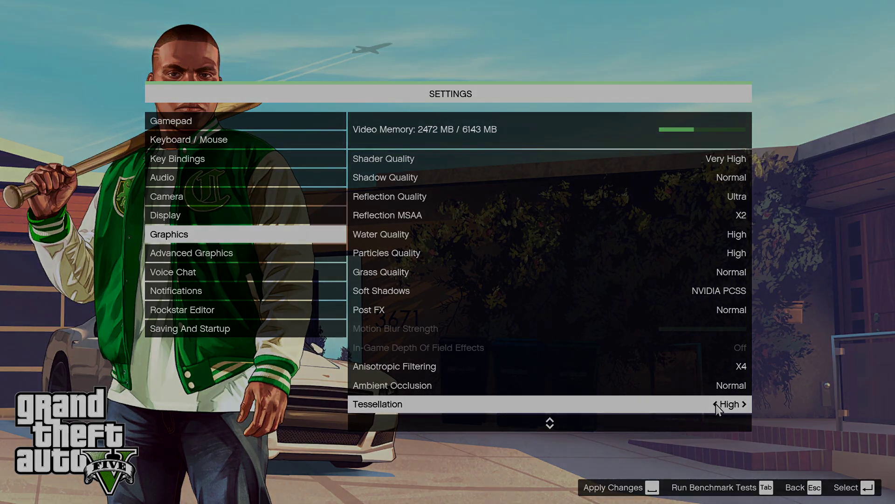
click(695, 405)
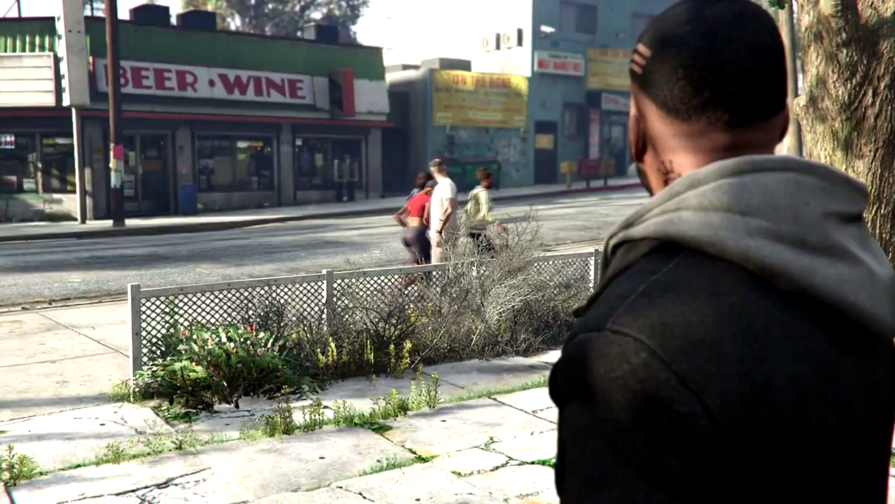